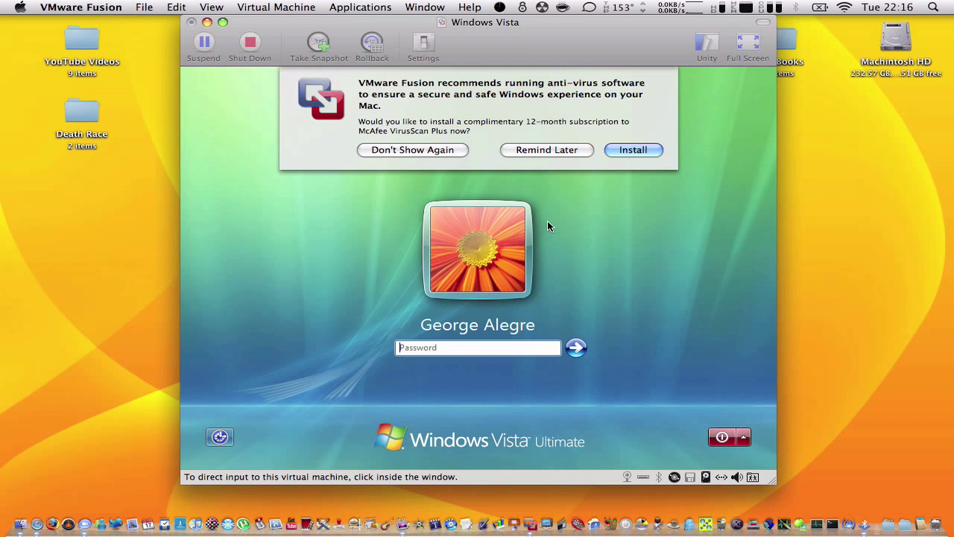
Step: Choose Remind Later on the McAfee anti-virus offer, leaving the Vista login screen
click(455, 351)
click(103, 7)
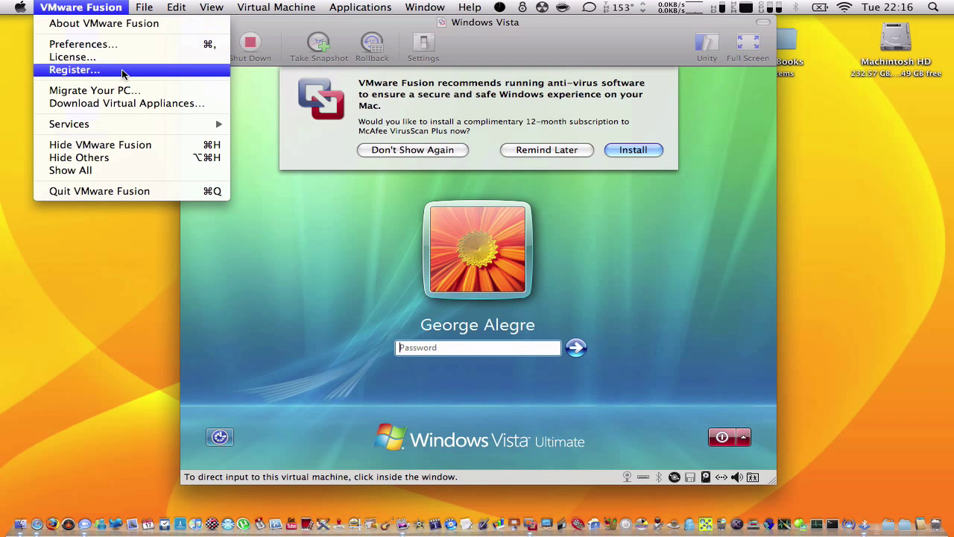
click(399, 101)
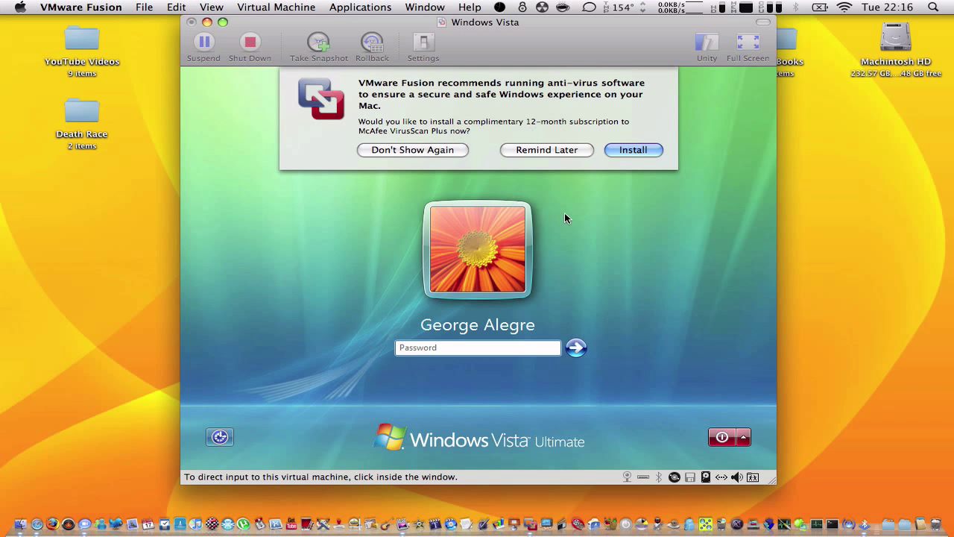
click(529, 150)
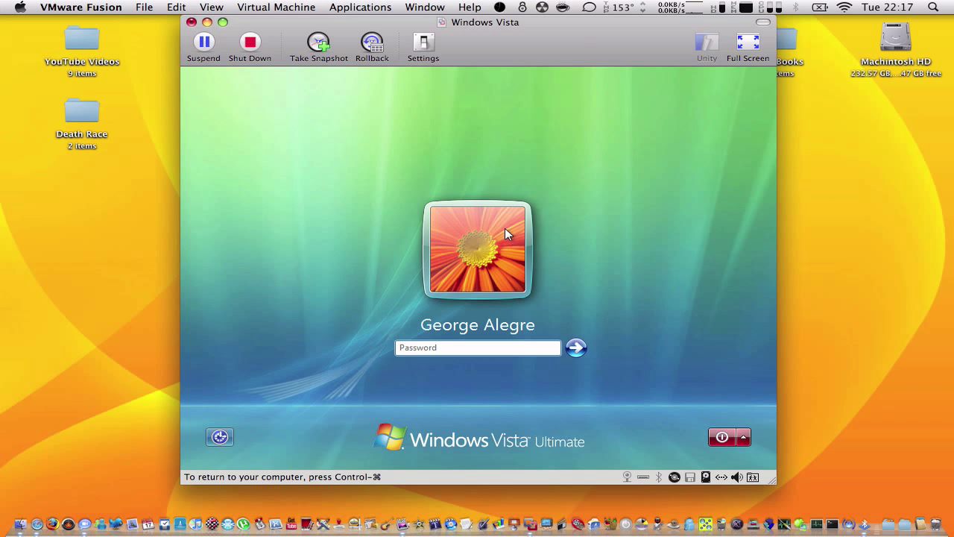
key(Return)
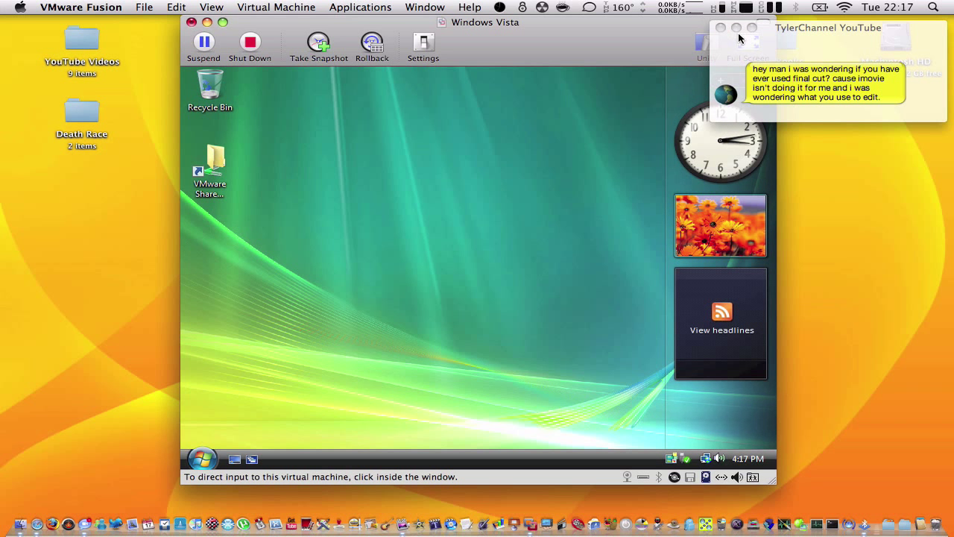
click(777, 43)
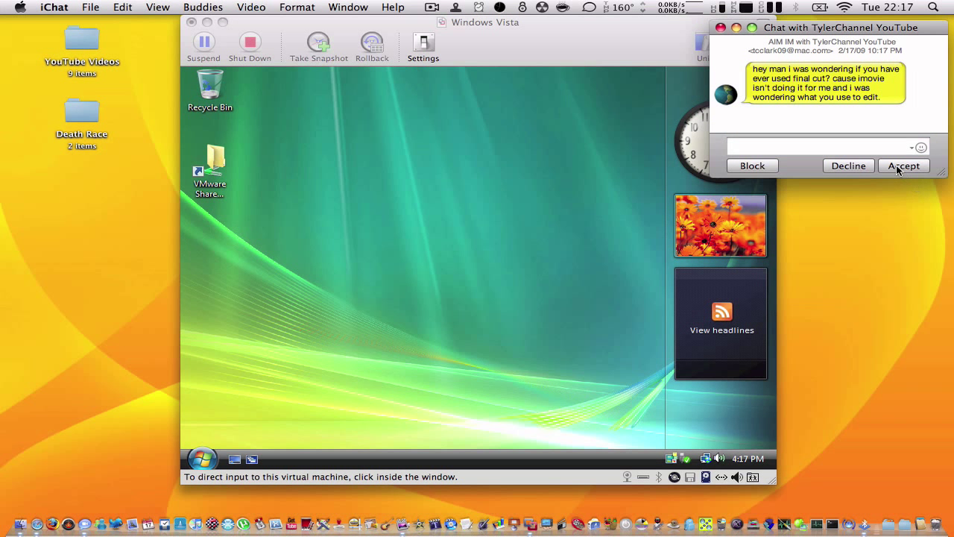
Step: Accept the iChat request, minimize its window, and close Vista's User Account Control notice
click(898, 167)
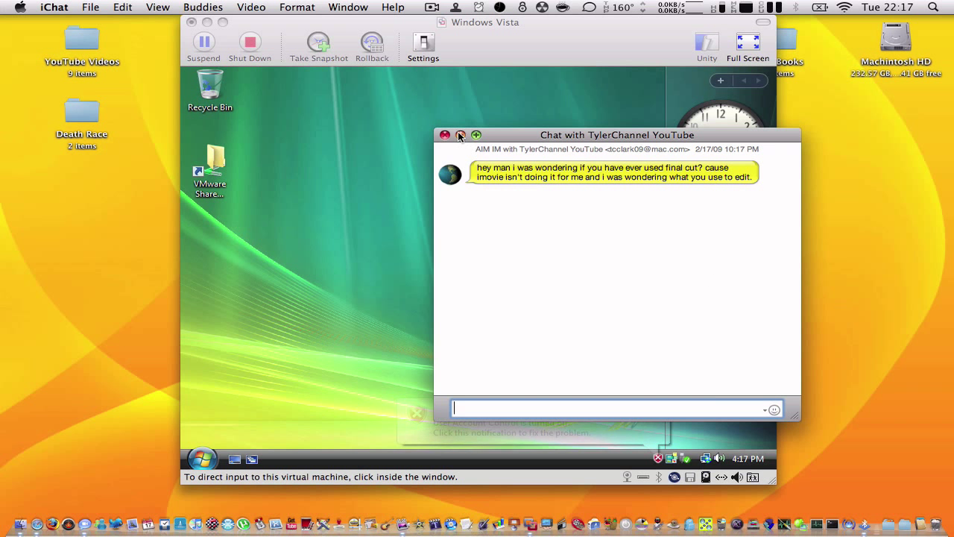
click(460, 134)
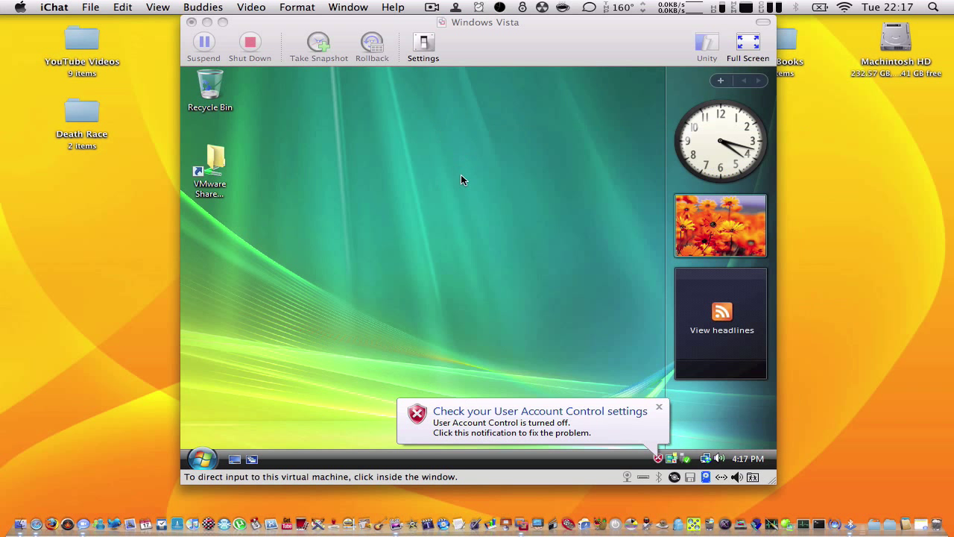
click(659, 410)
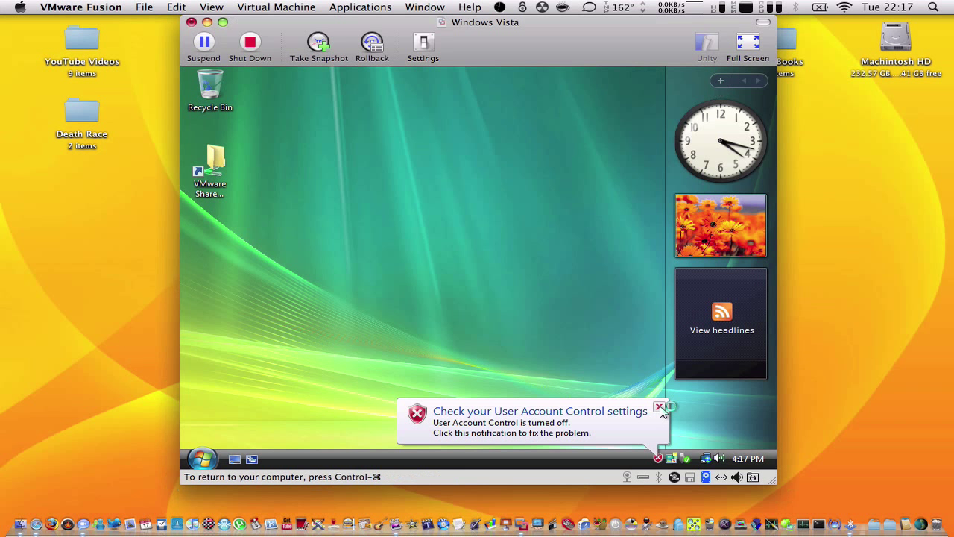
click(659, 409)
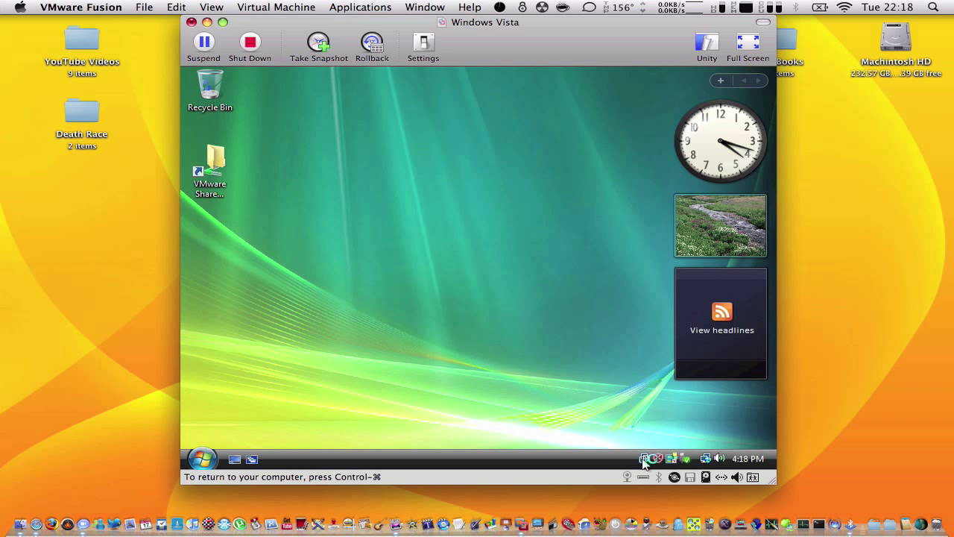
double_click(643, 460)
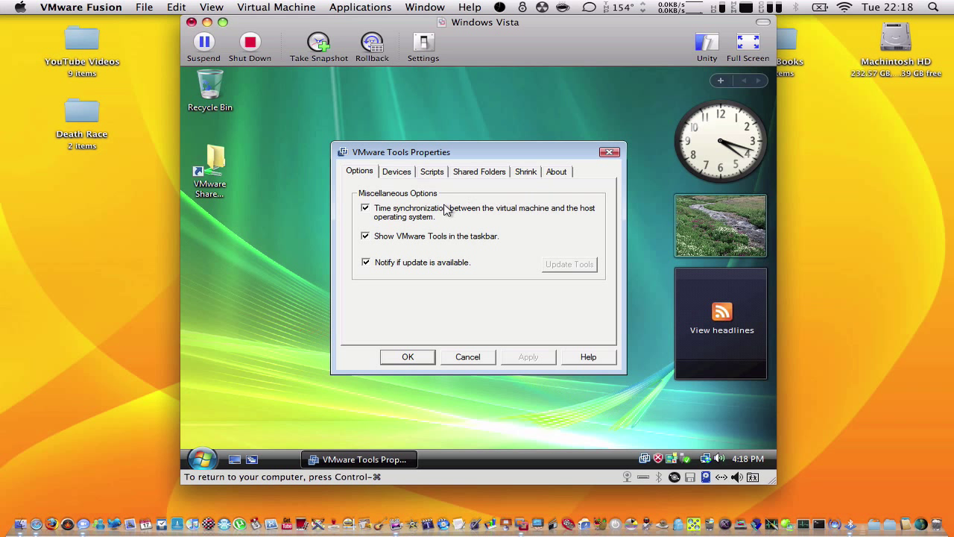
click(468, 357)
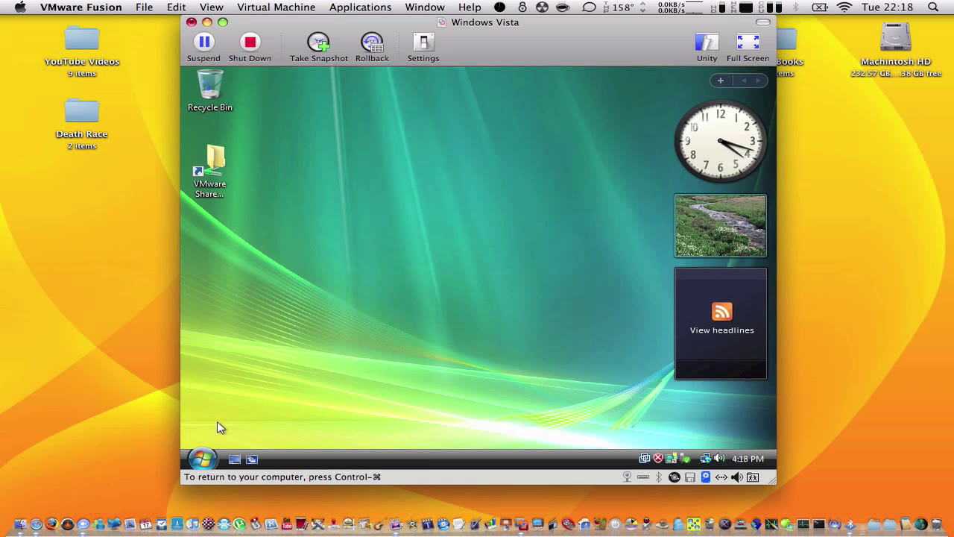
click(200, 456)
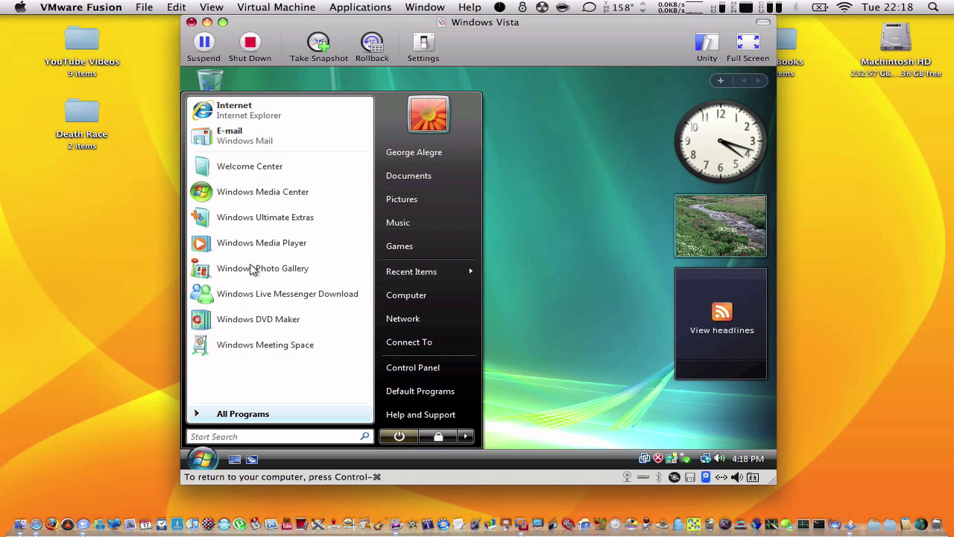
click(246, 413)
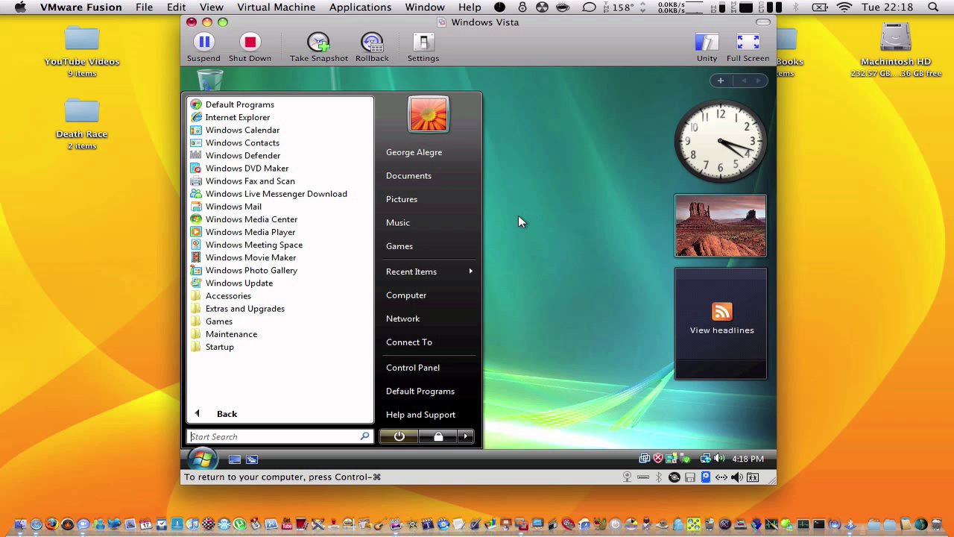
key(ctrl+super)
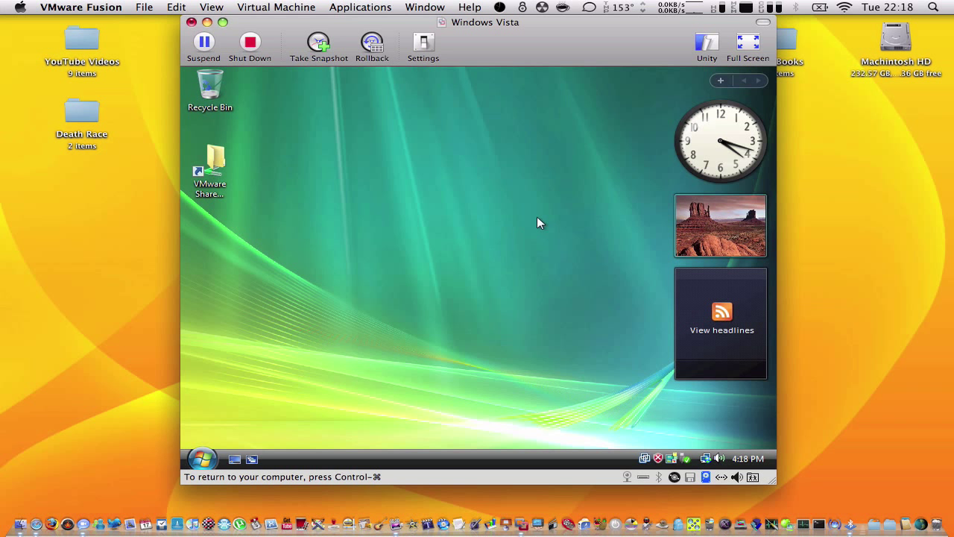
click(209, 171)
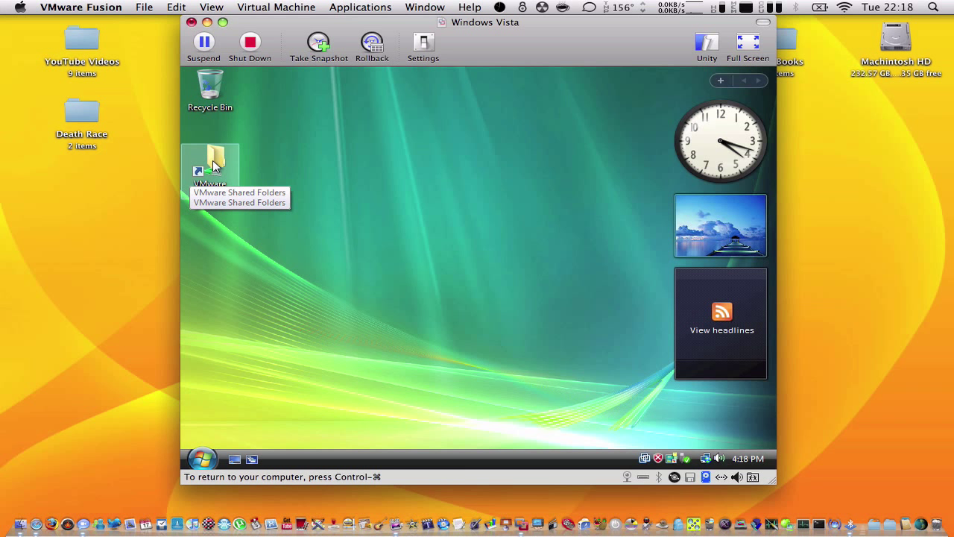
double_click(214, 165)
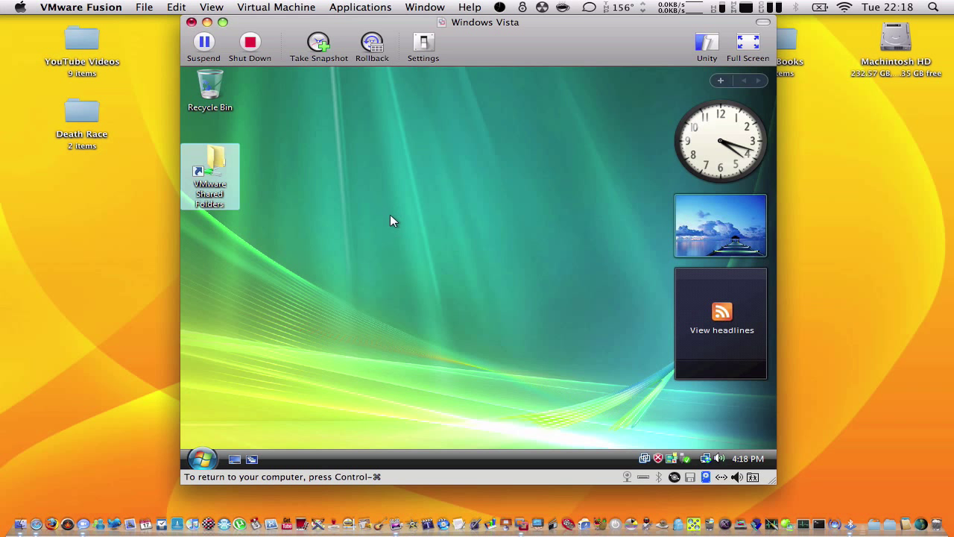
double_click(220, 172)
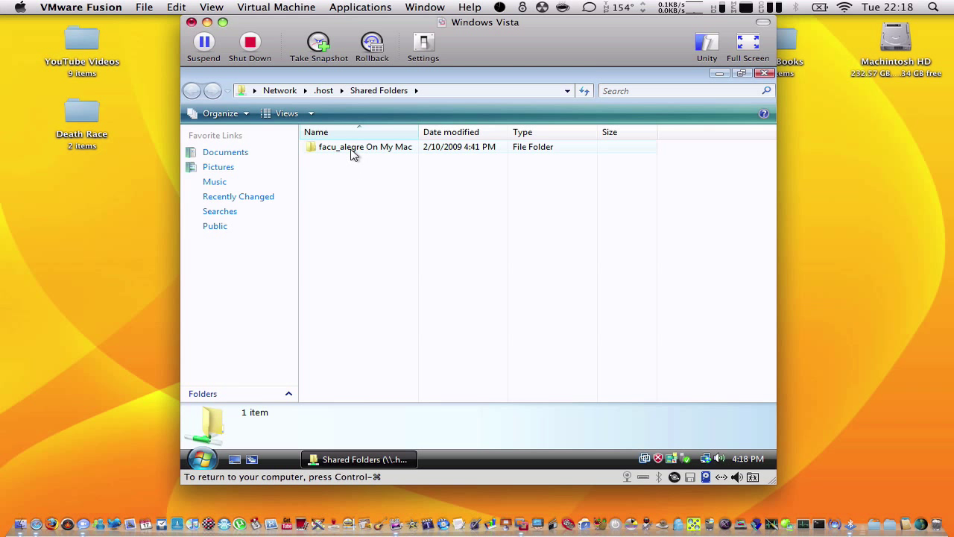
double_click(353, 152)
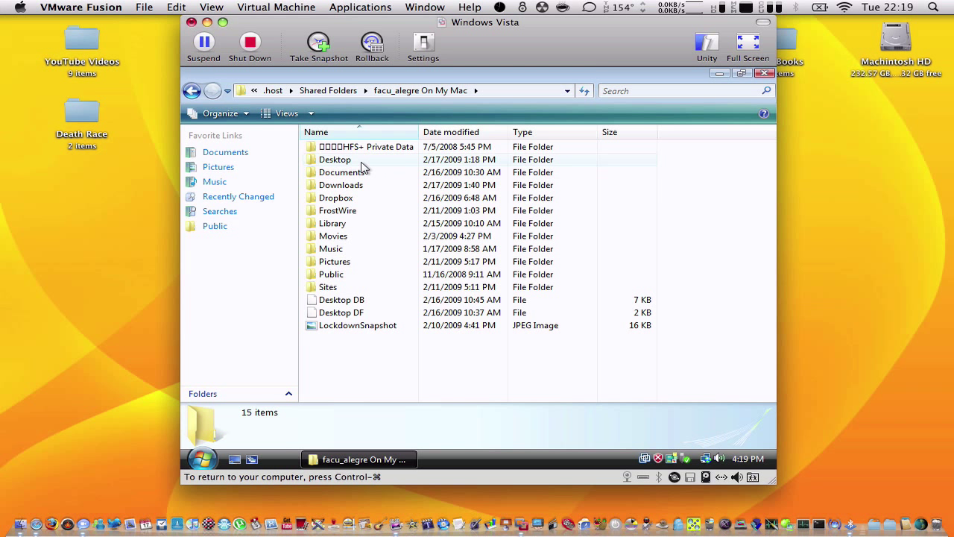
double_click(361, 162)
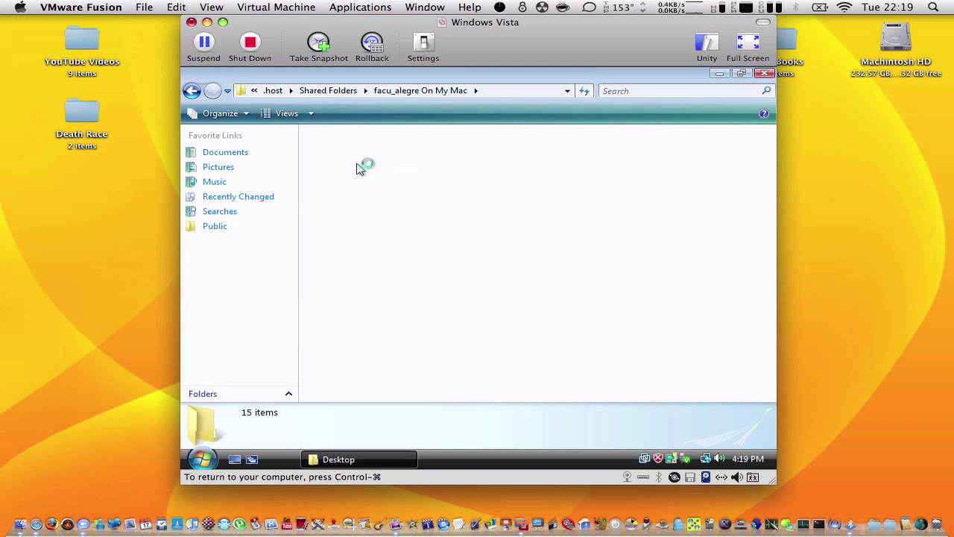
drag(475, 32, 439, 30)
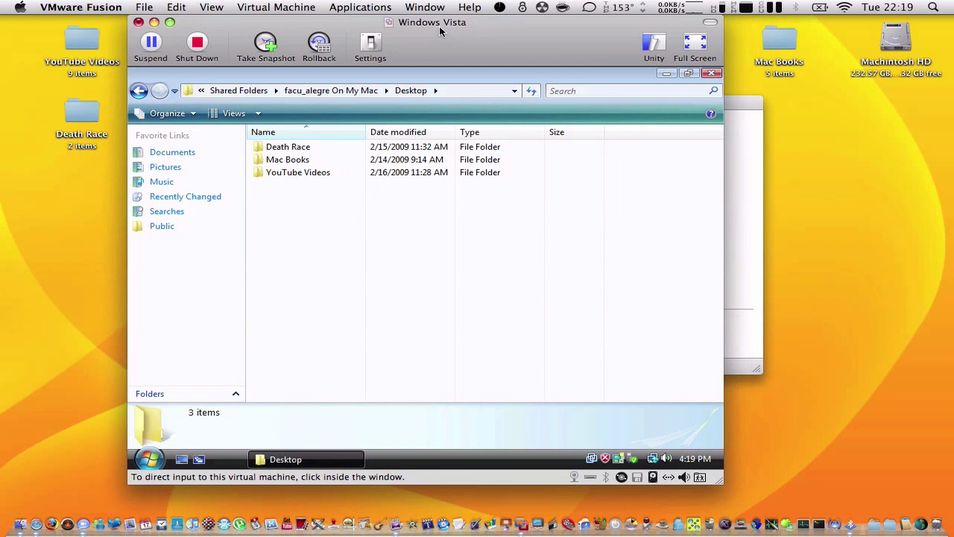
click(423, 85)
click(89, 108)
click(628, 103)
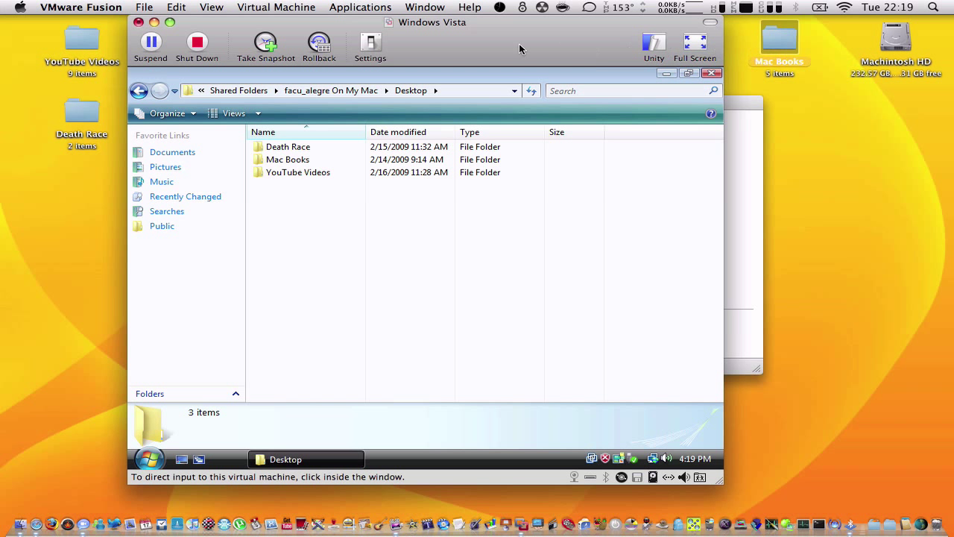
mouse_move(442, 46)
mouse_down()
mouse_move(520, 46)
mouse_move(483, 46)
mouse_up()
click(514, 90)
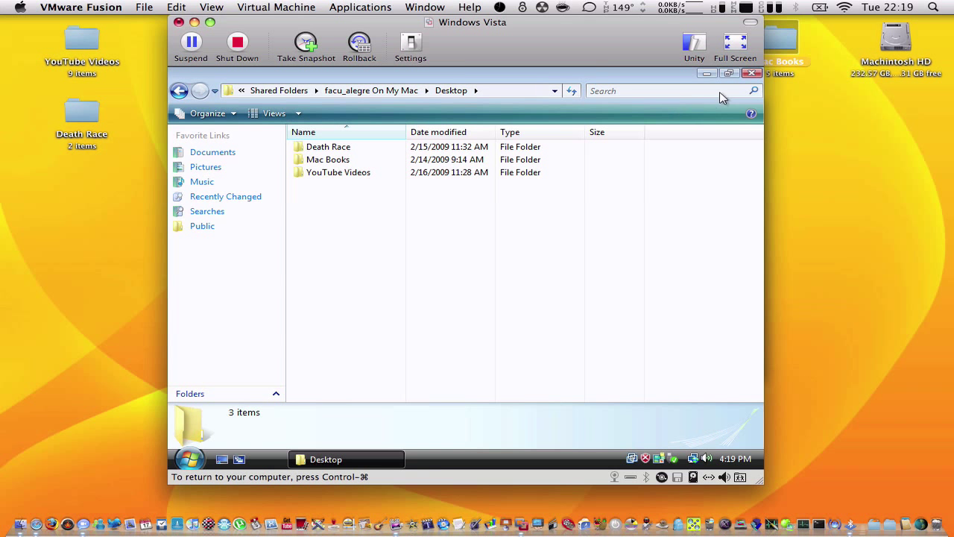
click(752, 73)
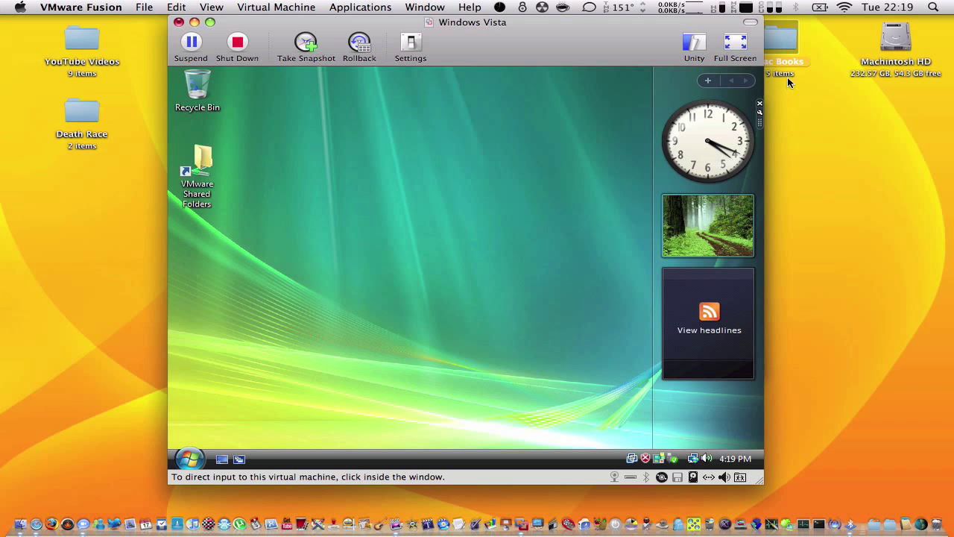
click(778, 46)
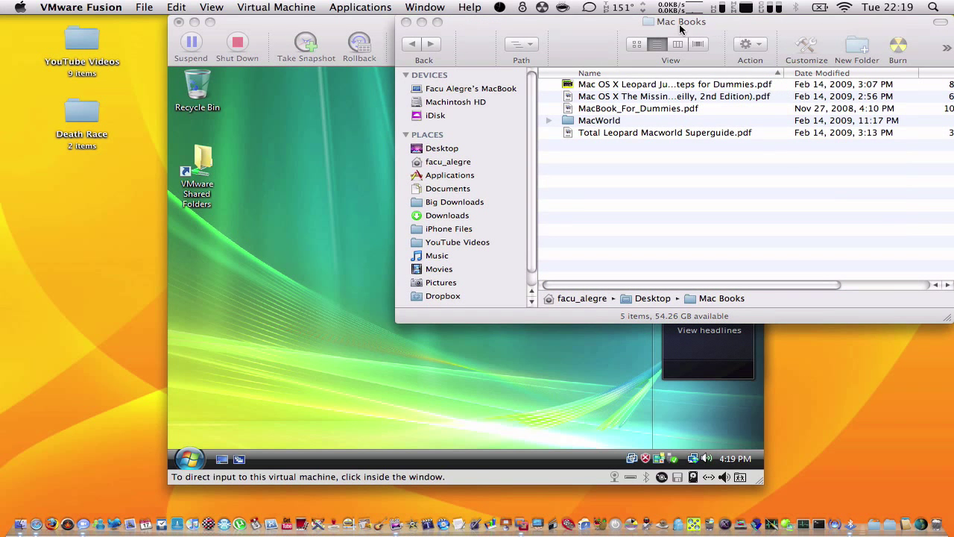
Step: Browse the MacWorld PDFs in Mac Books, close that window, and quit Bluetooth File Exchange
drag(679, 26, 556, 65)
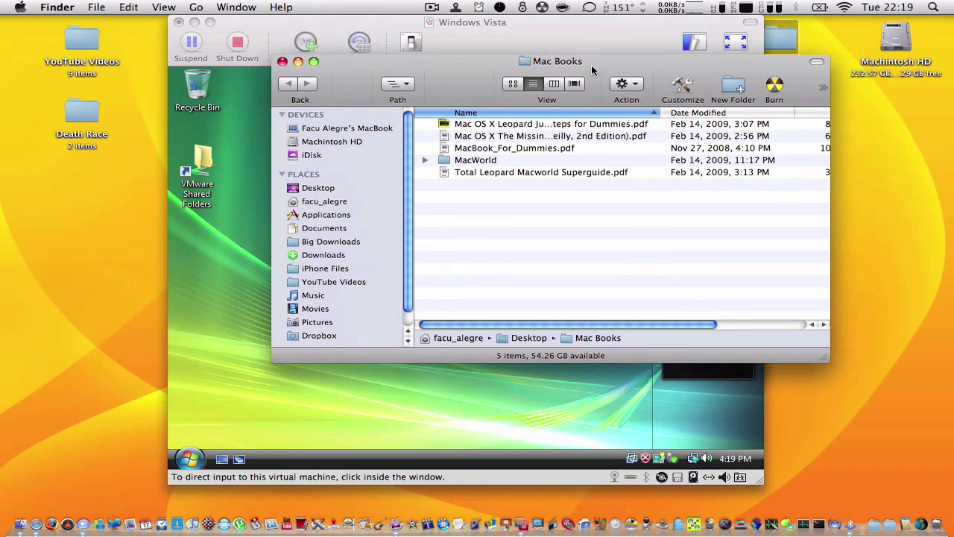
click(425, 160)
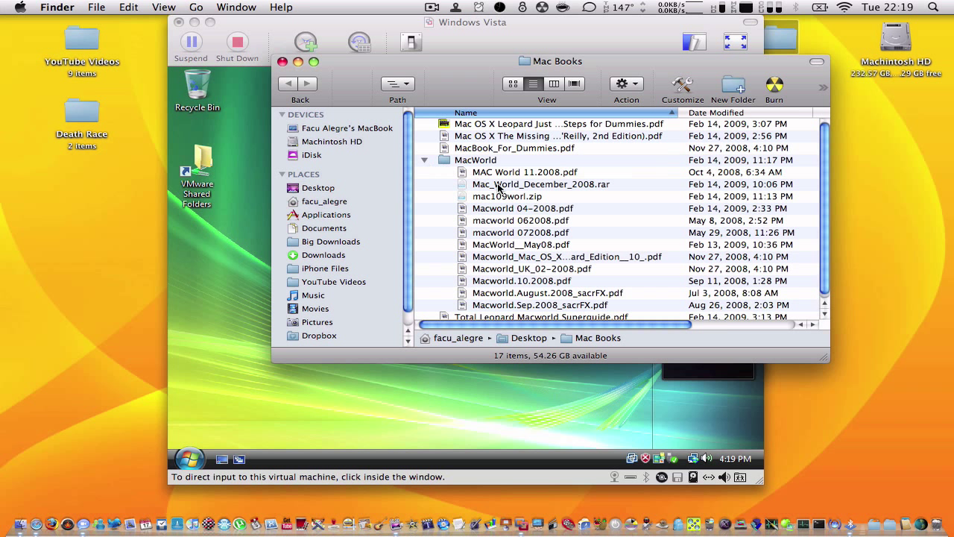
click(492, 235)
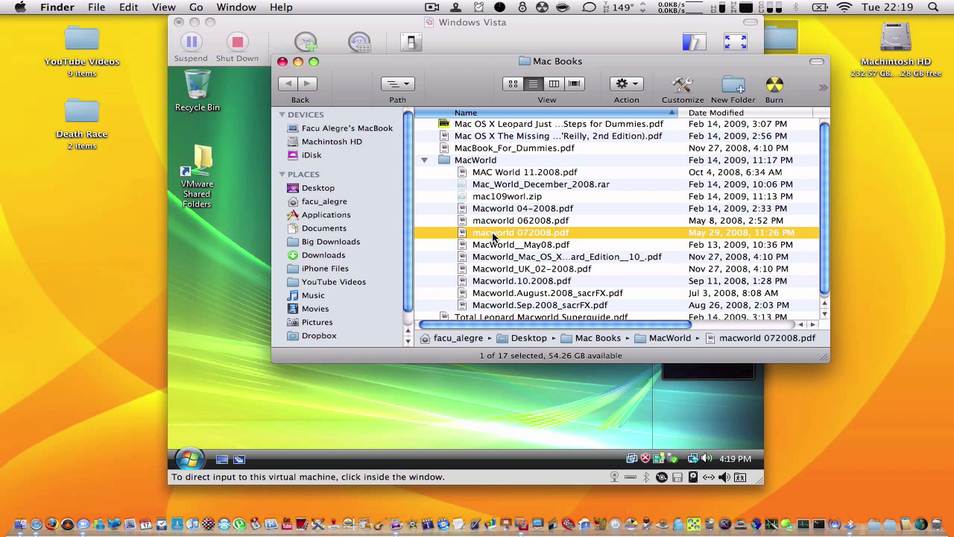
click(281, 62)
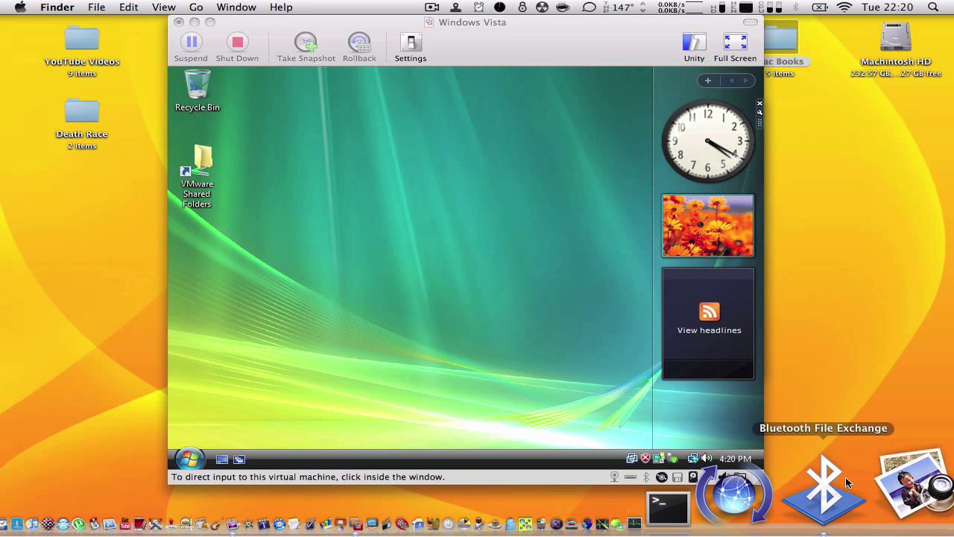
right_click(840, 464)
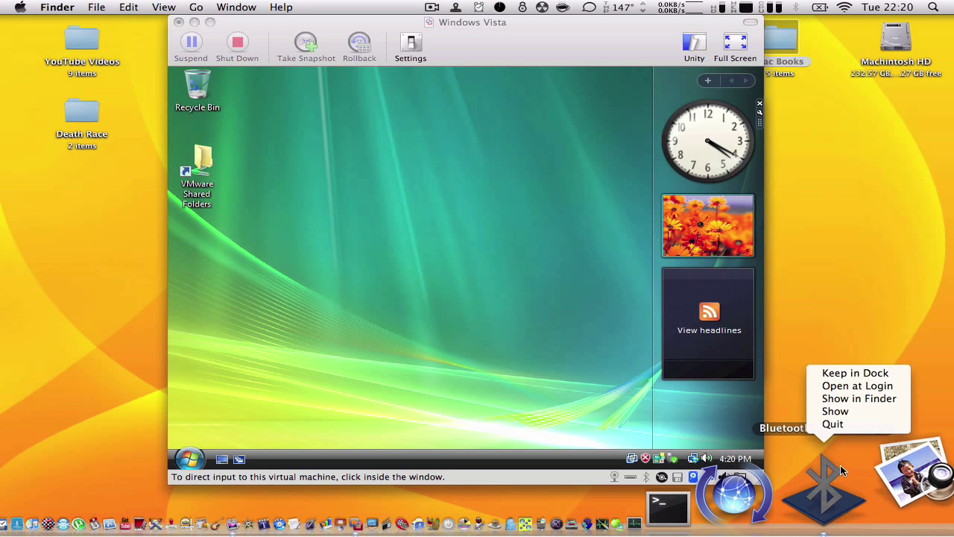
click(837, 425)
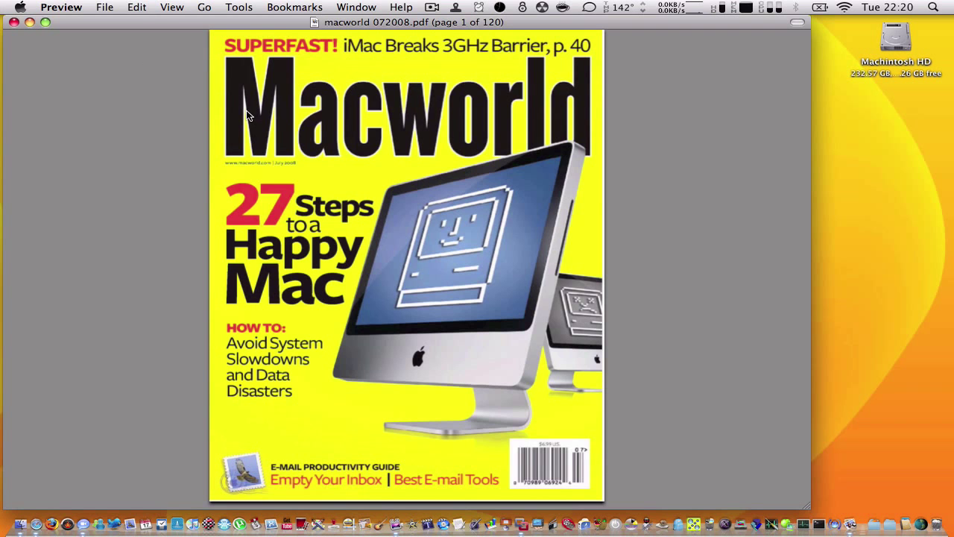
Step: Quit Preview with Cmd+Q to close the Macworld PDF
key(super+q)
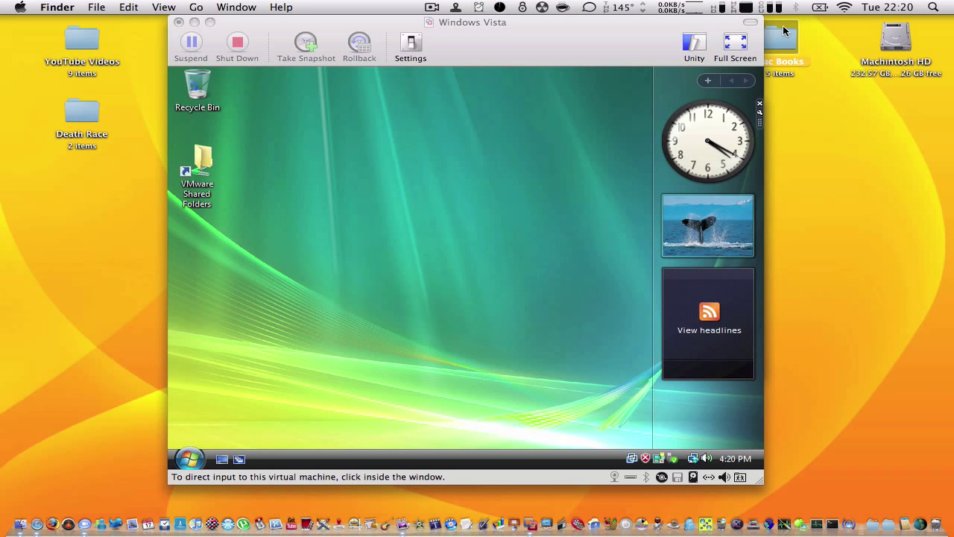
Step: Drag macworld 072008.pdf from Mac Books onto the Vista desktop and close the folder window
double_click(783, 27)
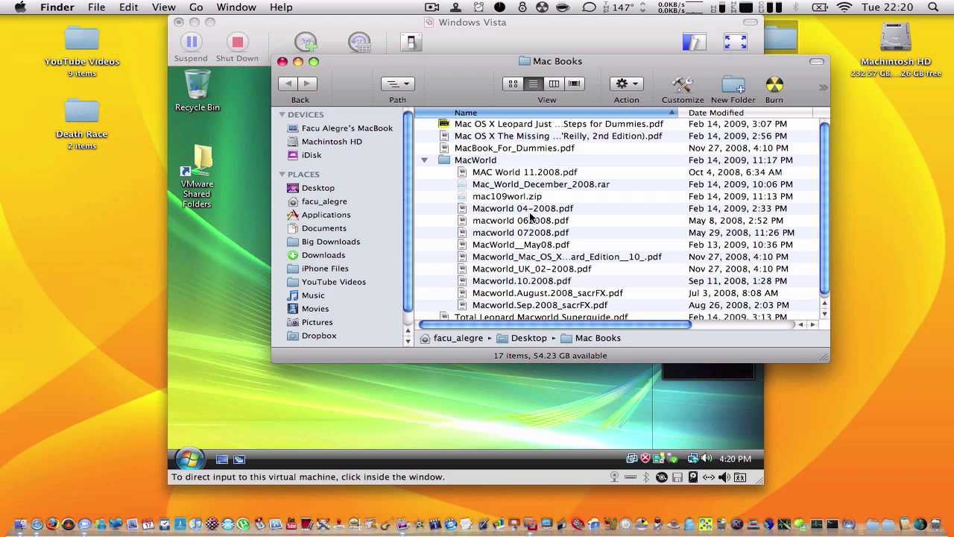
drag(451, 59, 588, 175)
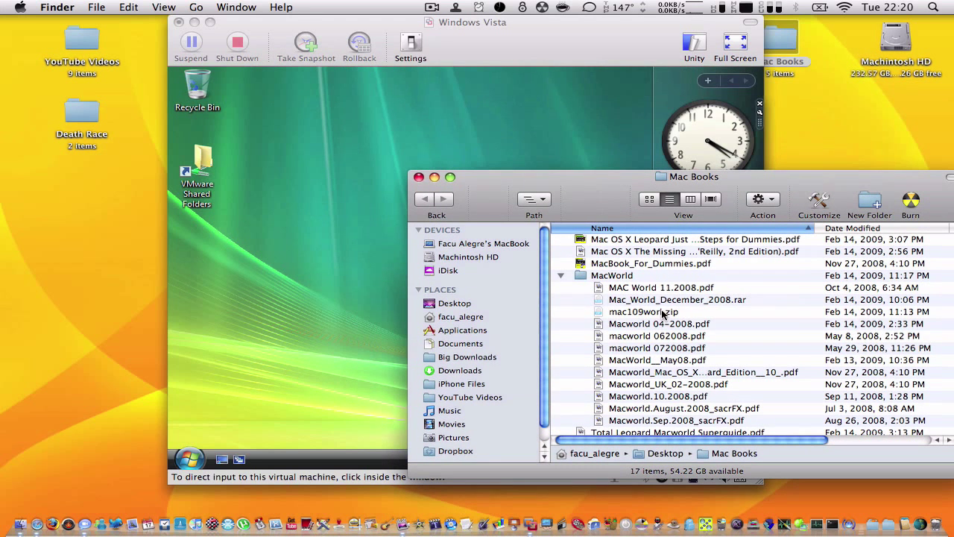
click(551, 346)
drag(550, 343, 319, 336)
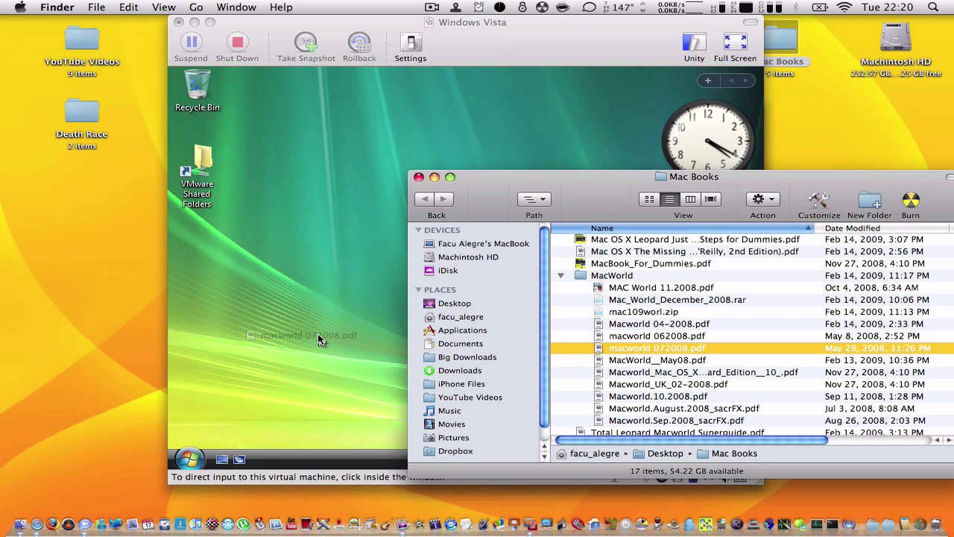
drag(319, 339, 308, 331)
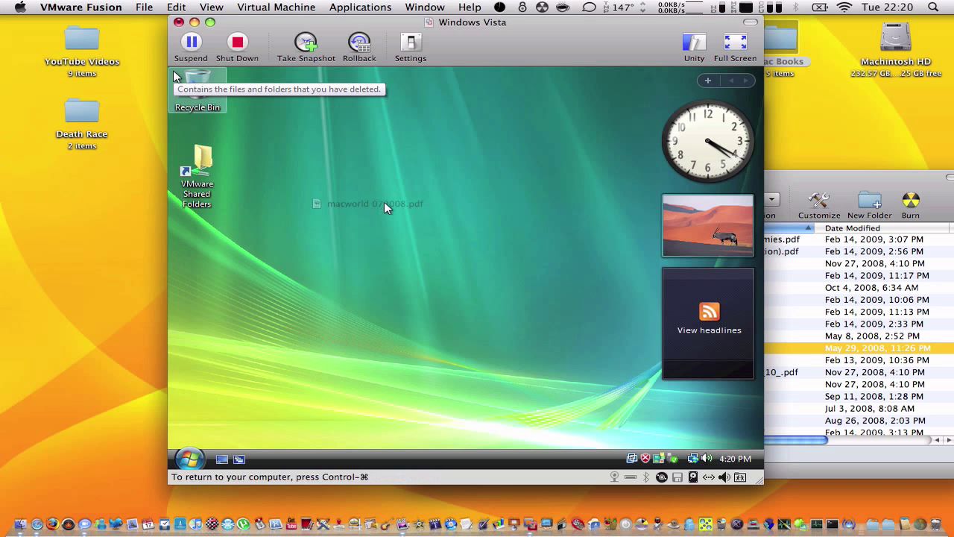
drag(384, 202, 399, 171)
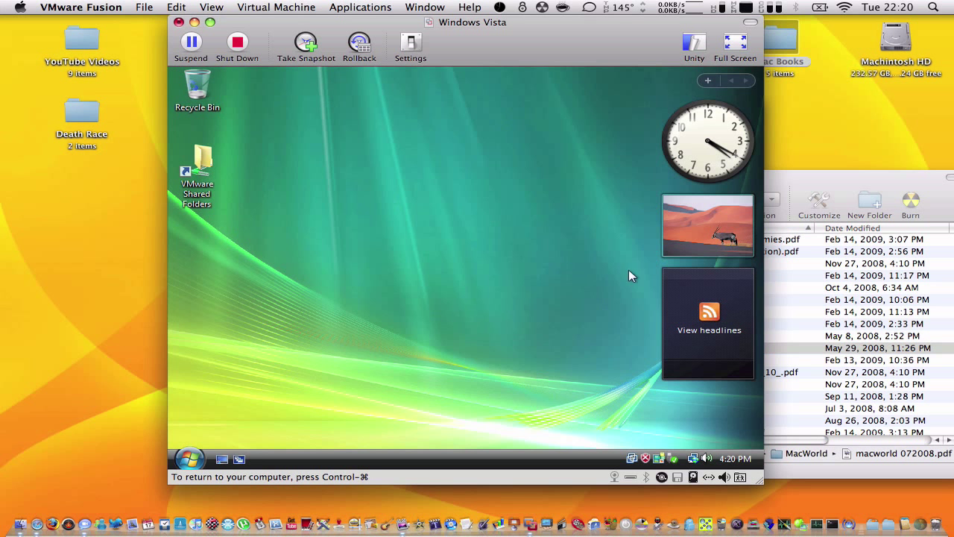
drag(400, 176, 784, 351)
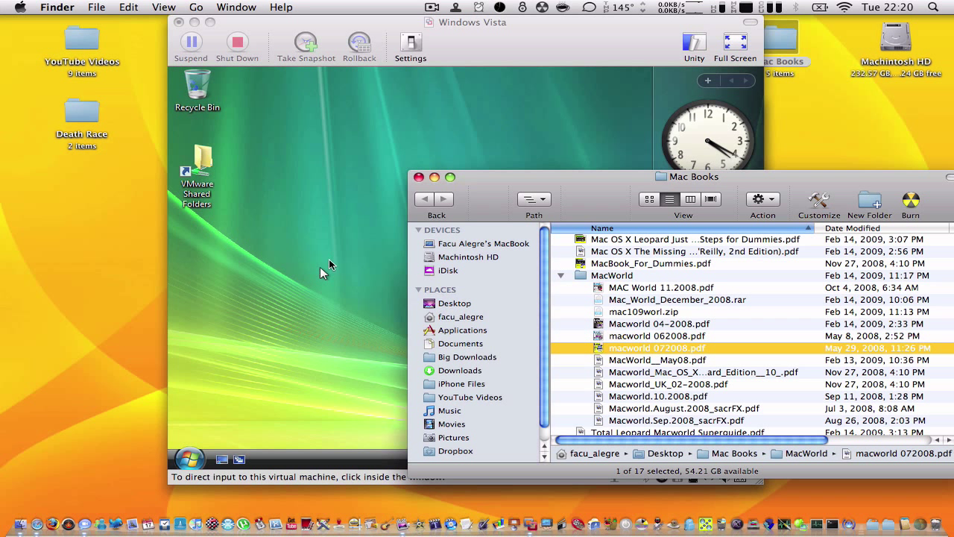
click(420, 177)
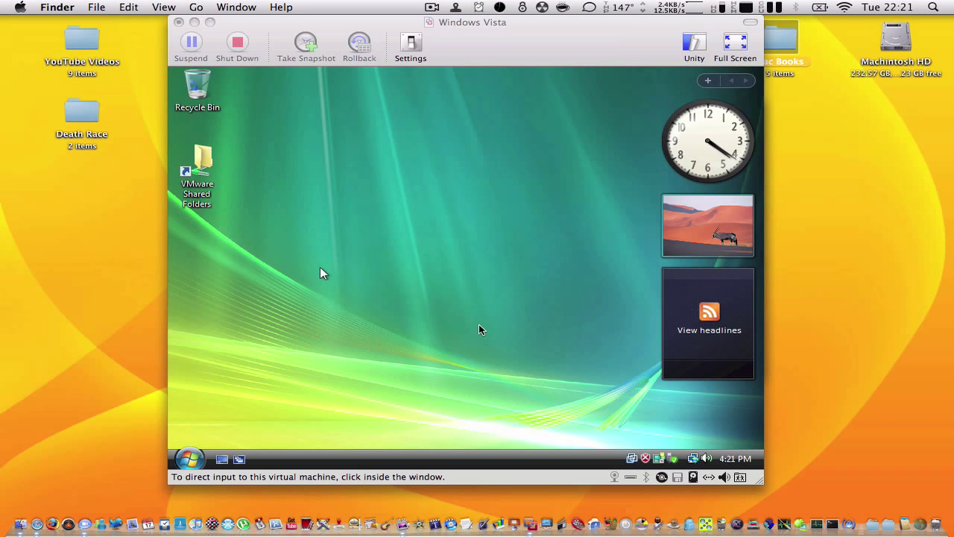
drag(790, 379, 506, 375)
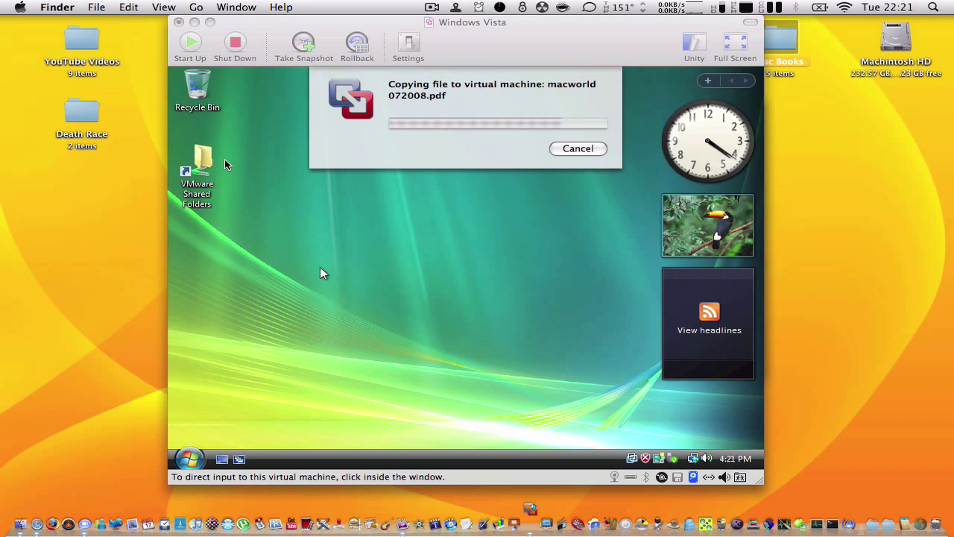
Step: Let the PDF copy complete, then click into the Vista virtual machine window
click(312, 207)
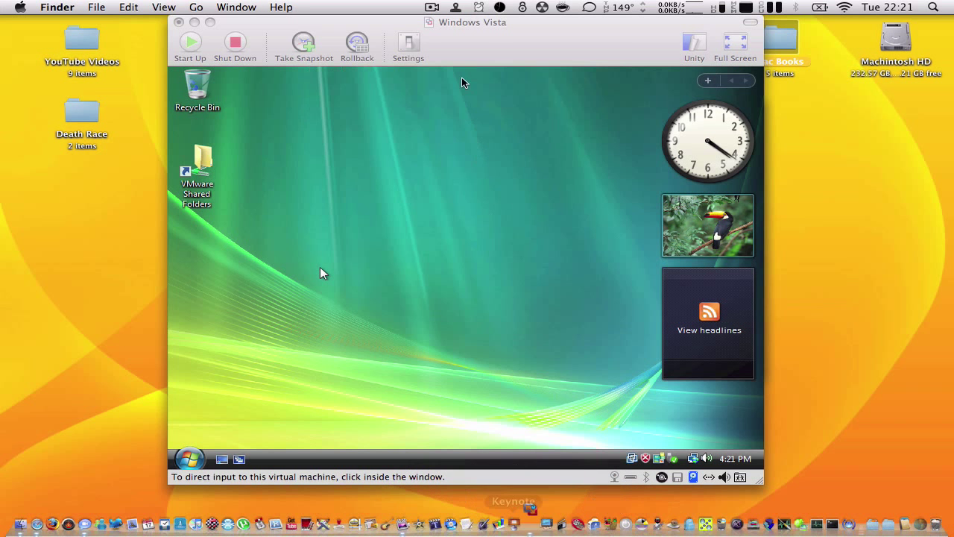
click(399, 205)
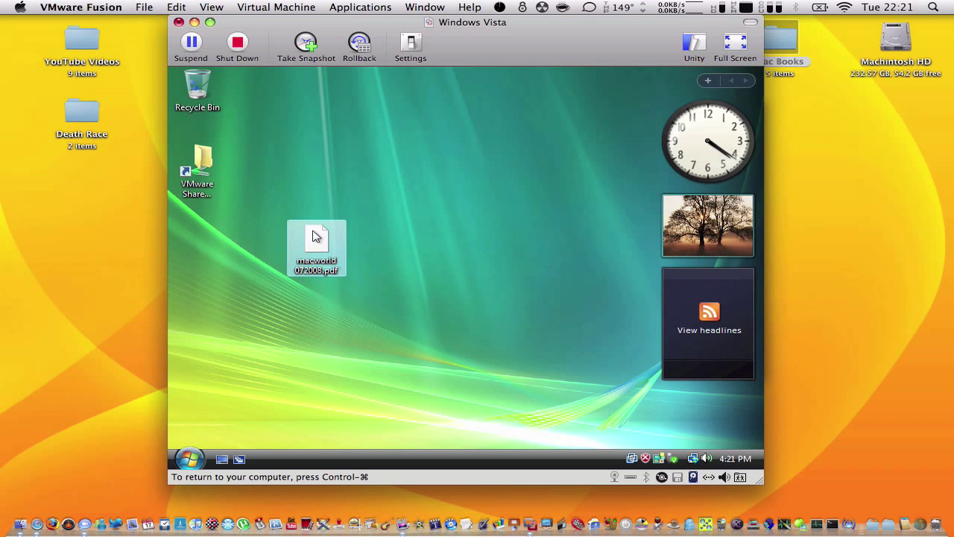
Step: Try opening the macworld PDF in Vista, letting Windows look online for a program
double_click(313, 236)
right_click(313, 232)
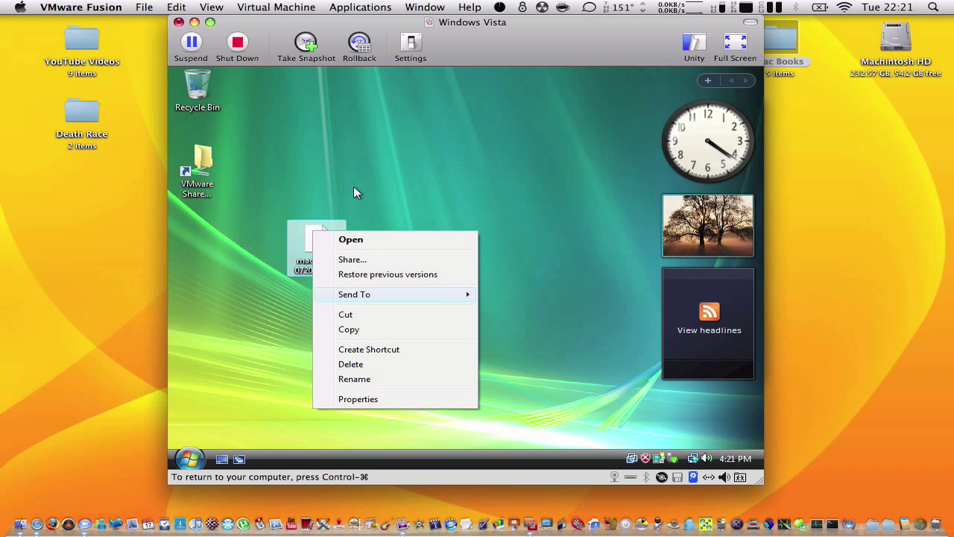
click(292, 224)
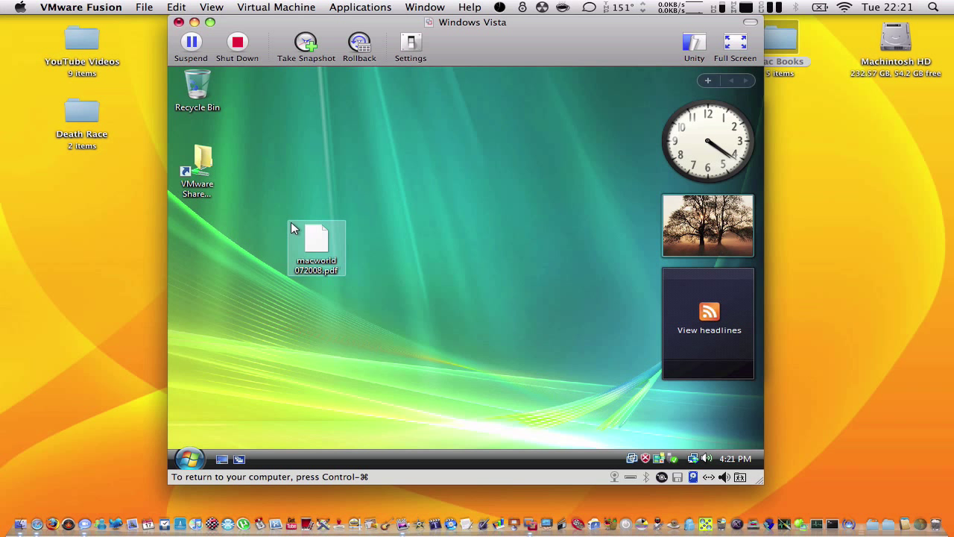
double_click(318, 248)
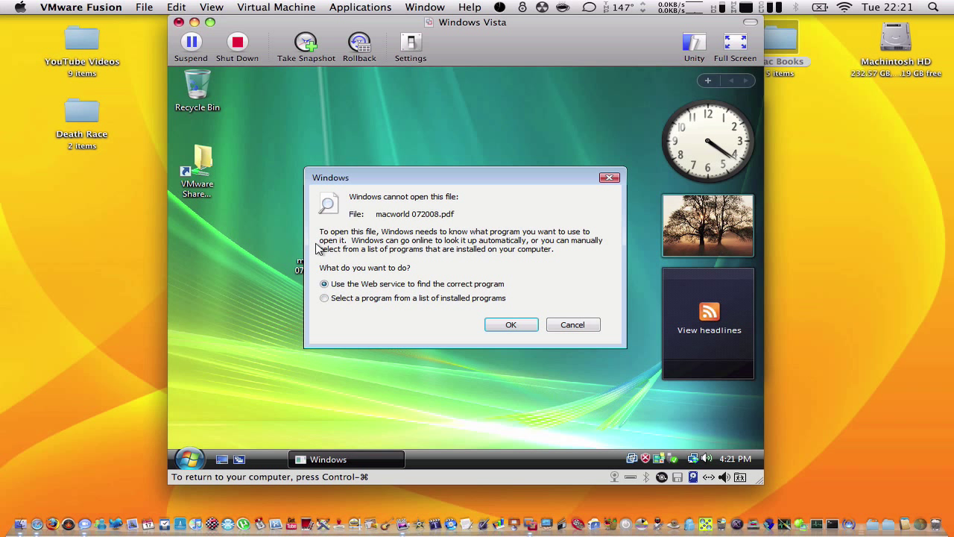
click(492, 325)
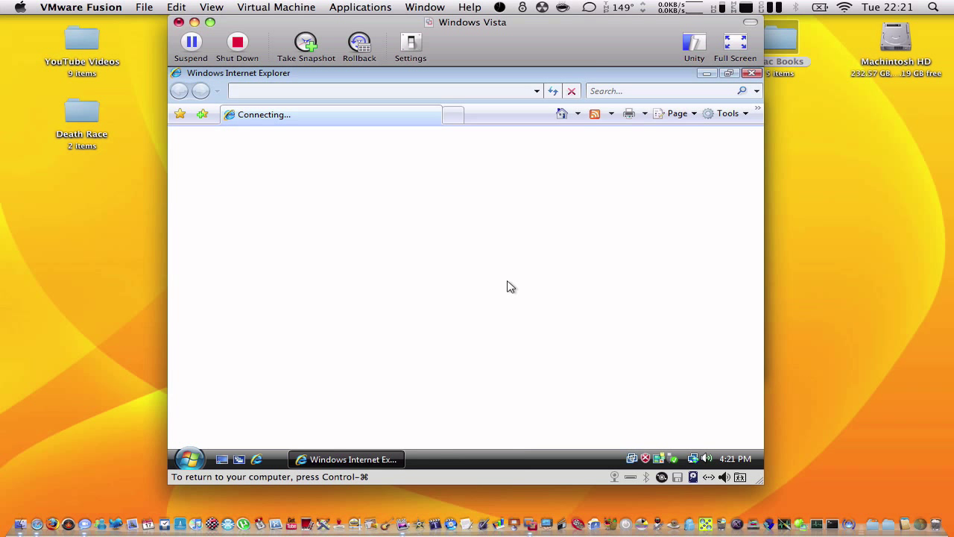
click(752, 73)
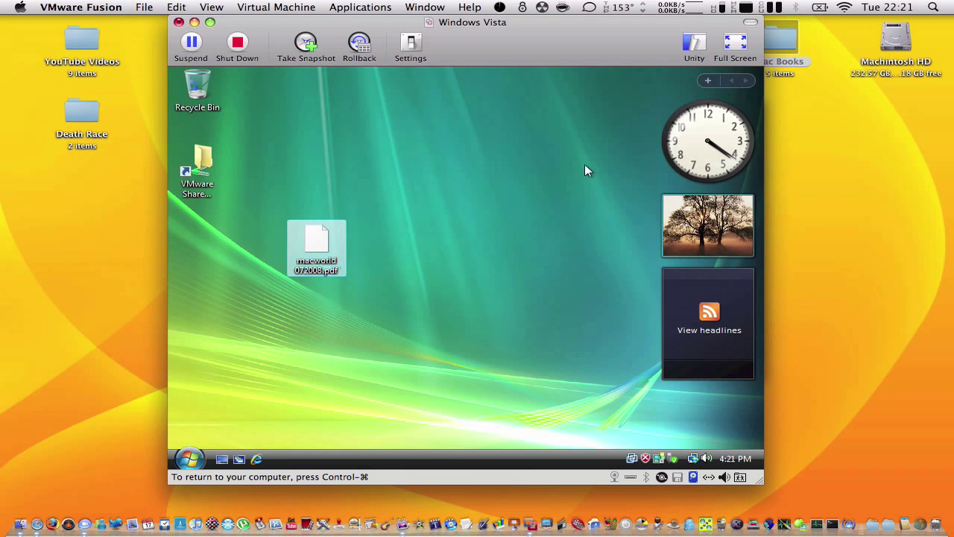
Step: Move the PDF icon higher on the desktop and briefly open VMware Shared Folders
mouse_move(319, 270)
mouse_down()
mouse_move(438, 193)
mouse_move(319, 176)
mouse_up()
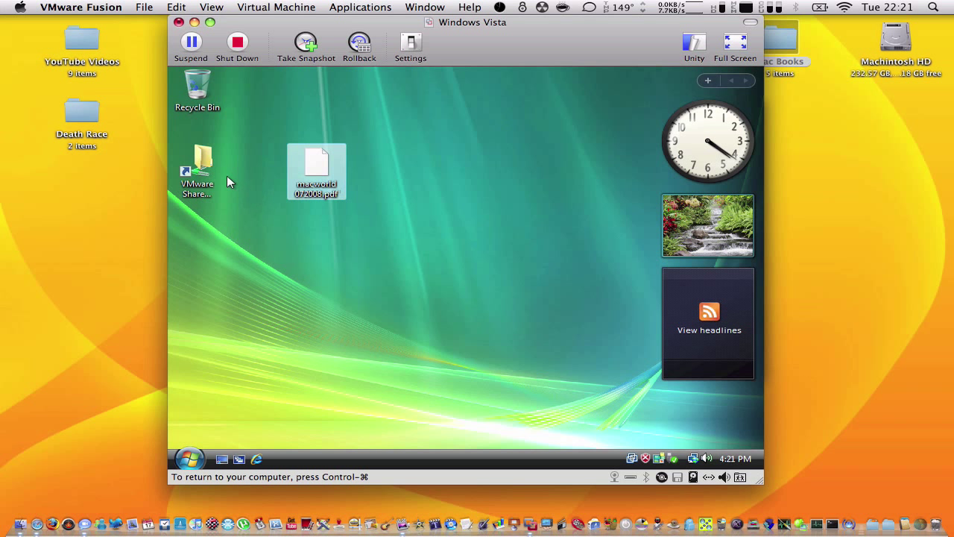
double_click(211, 162)
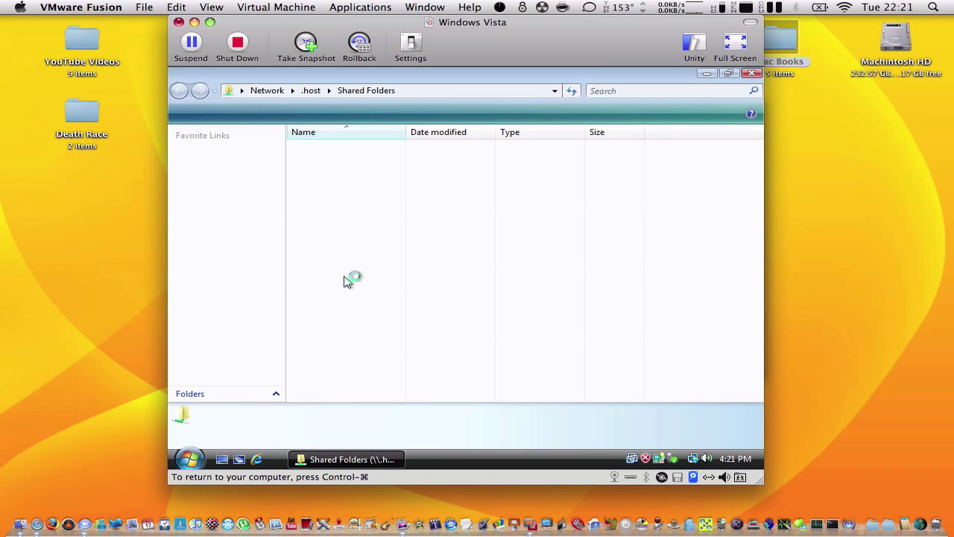
click(751, 73)
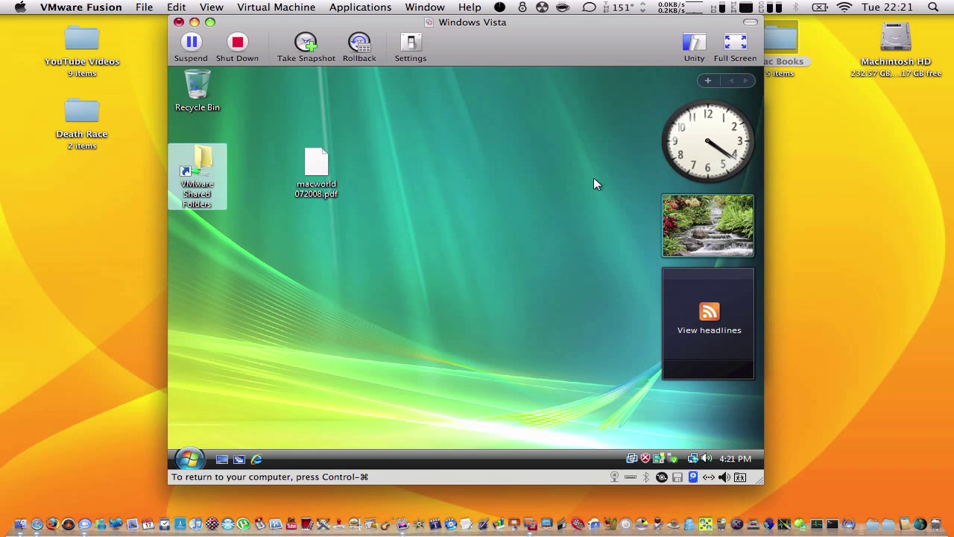
click(257, 459)
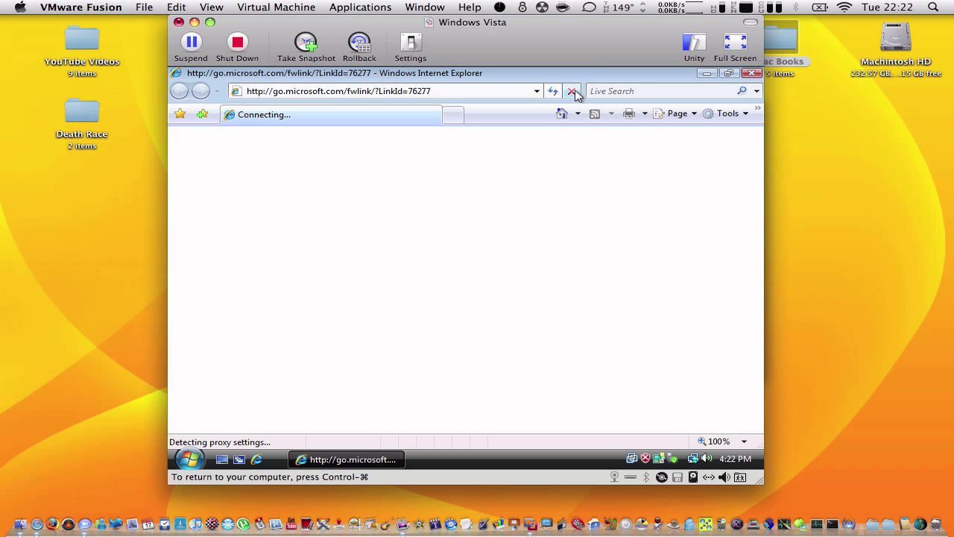
Step: Stop the stalled page, load google.com in English, then close Internet Explorer
click(505, 90)
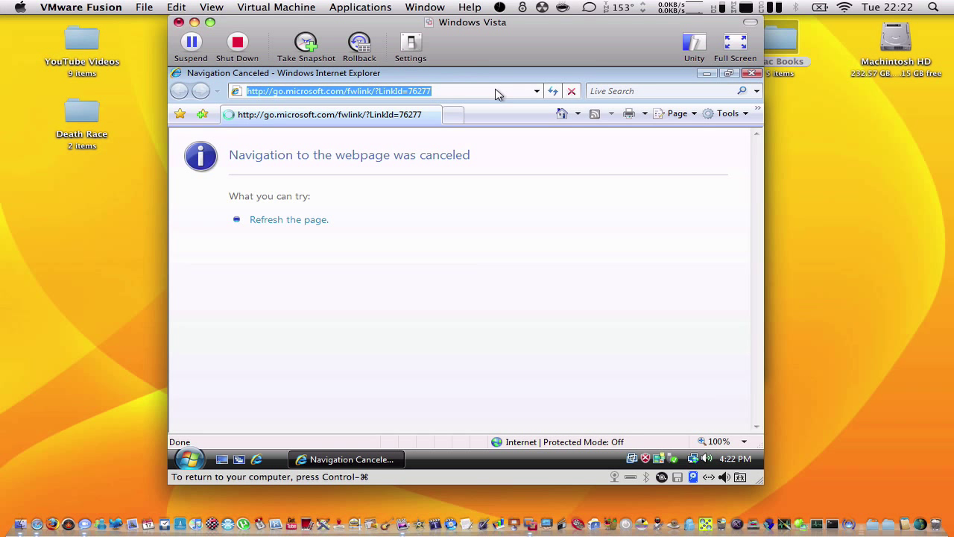
text(google.)
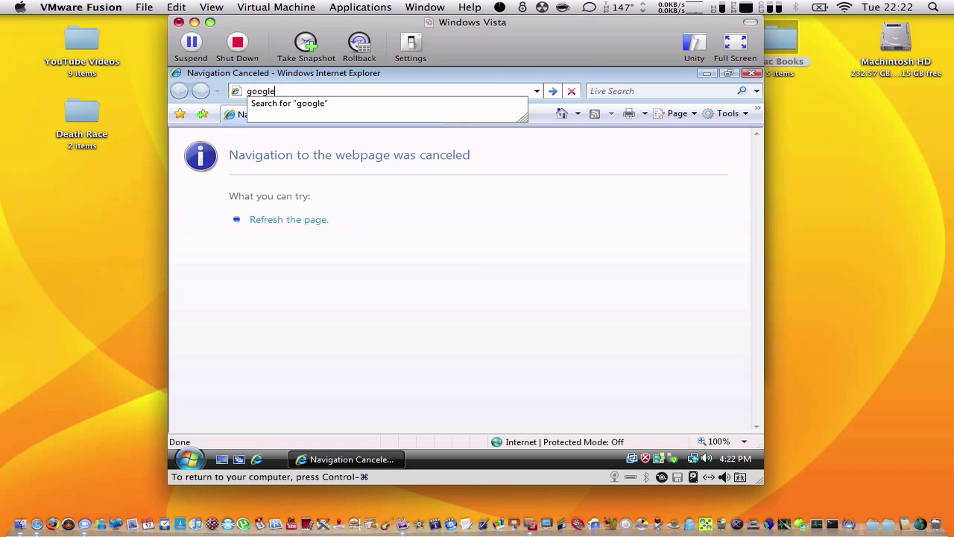
text(com)
key(Return)
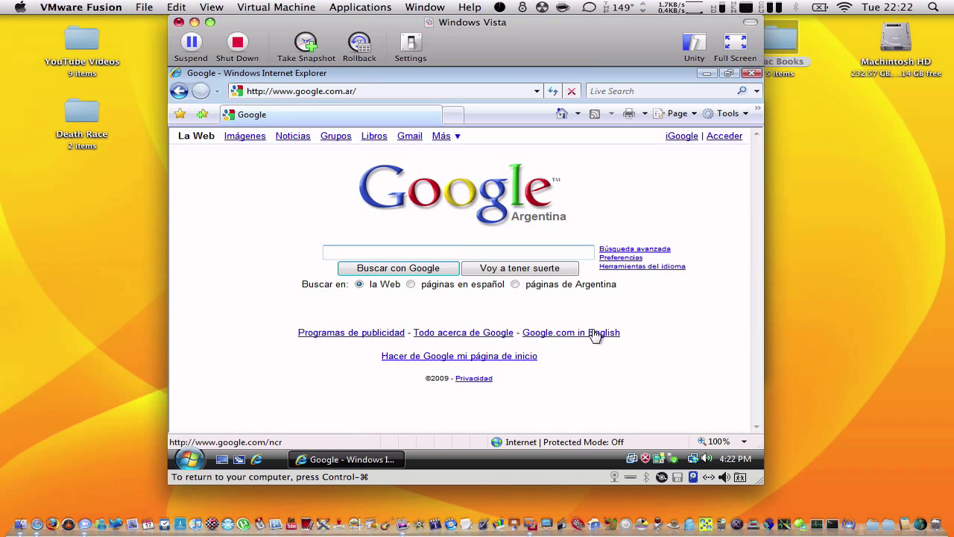
click(594, 333)
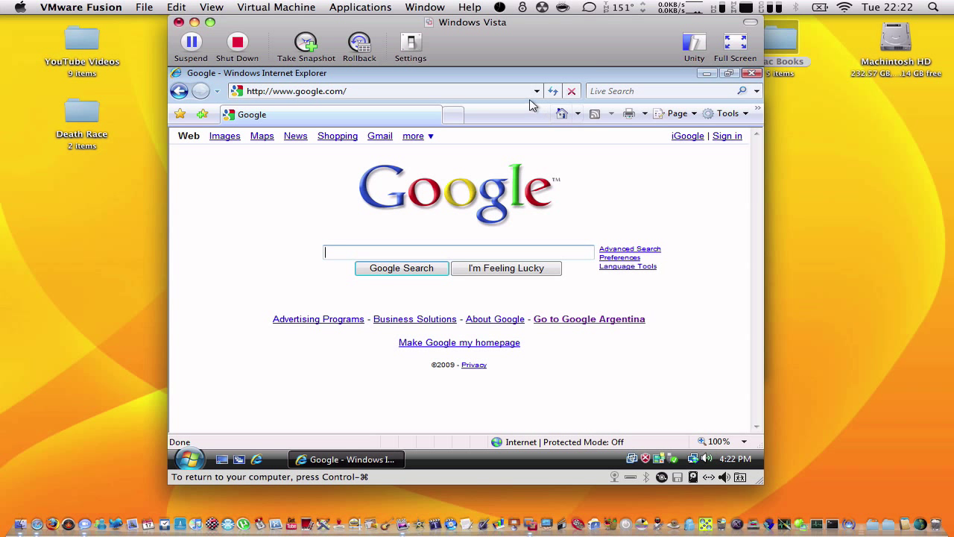
click(756, 74)
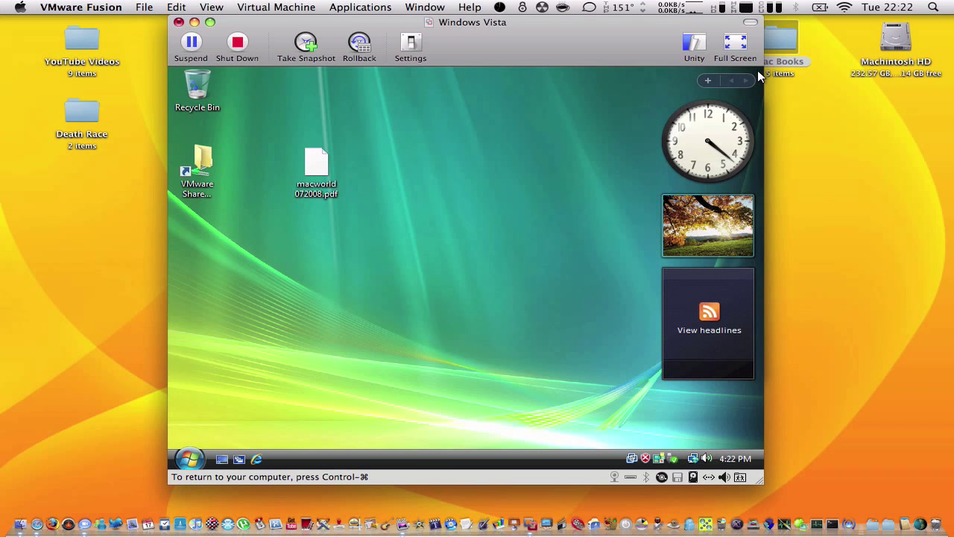
Step: Drag the macworld PDF icon from the Vista desktop onto the Recycle Bin
click(313, 154)
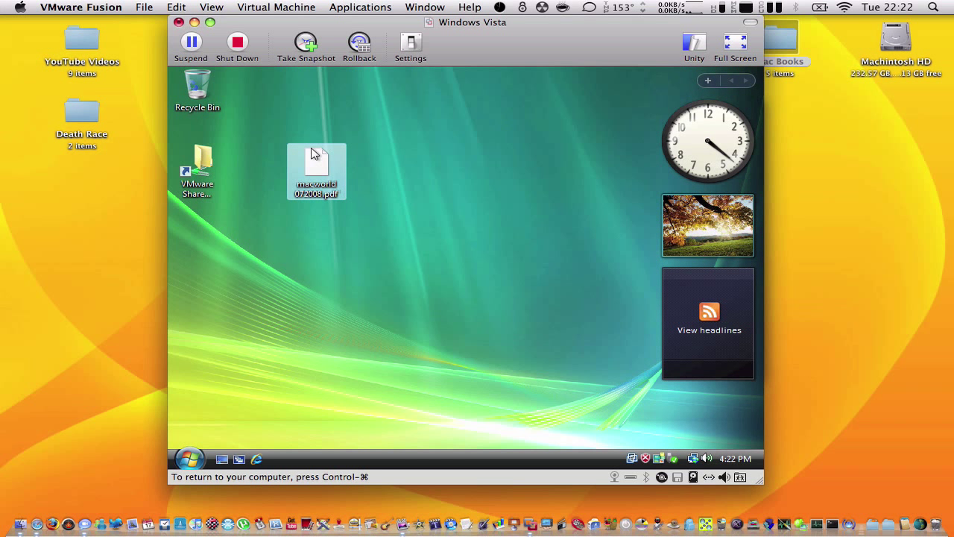
key(super)
key(super)
key(super)
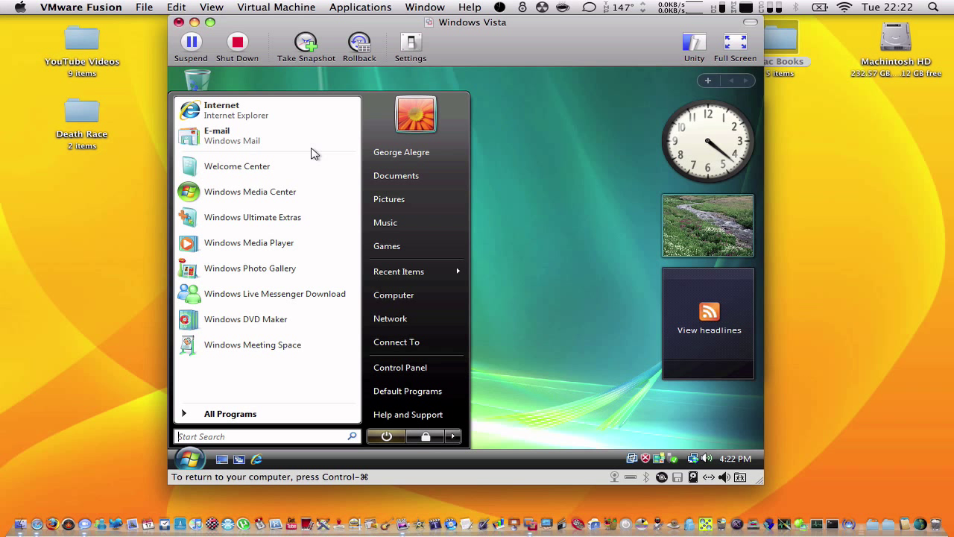
key(Escape)
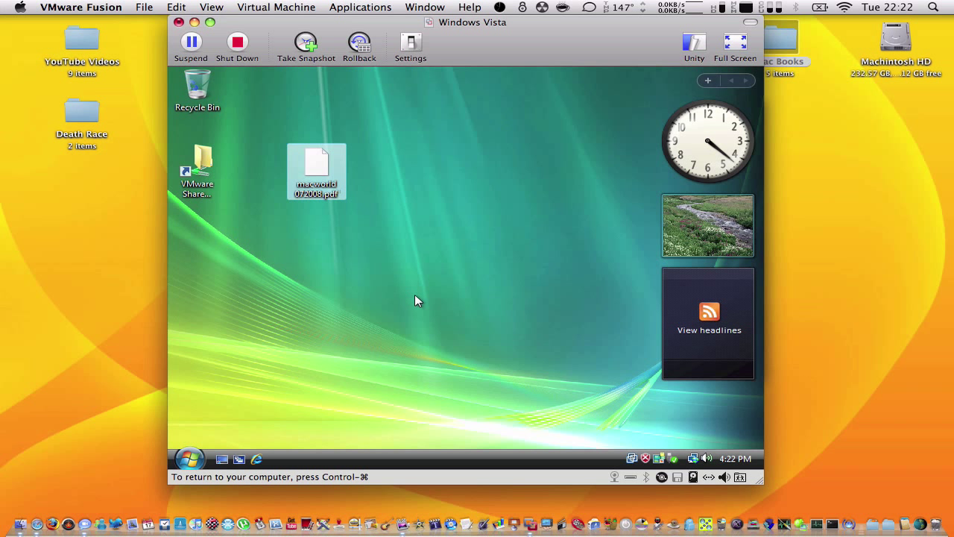
click(313, 165)
drag(313, 165, 190, 89)
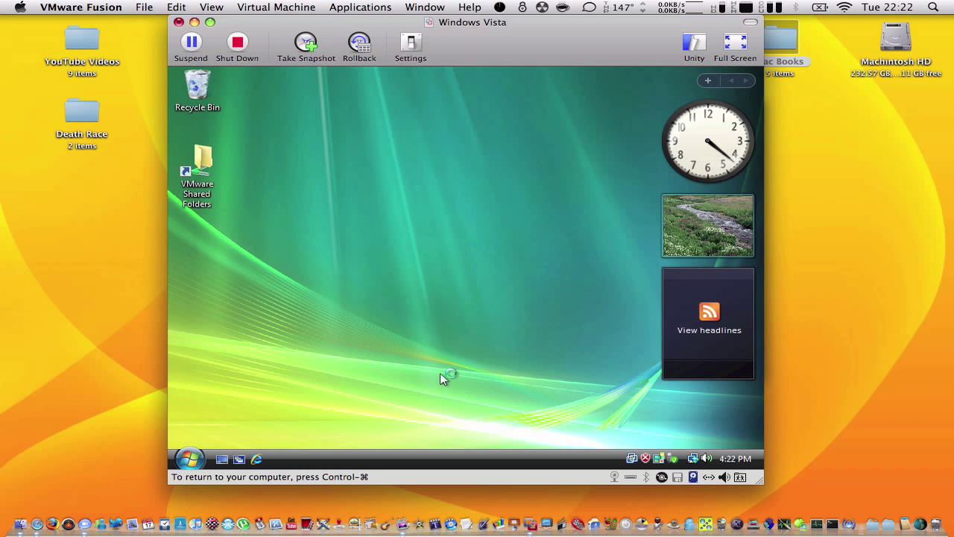